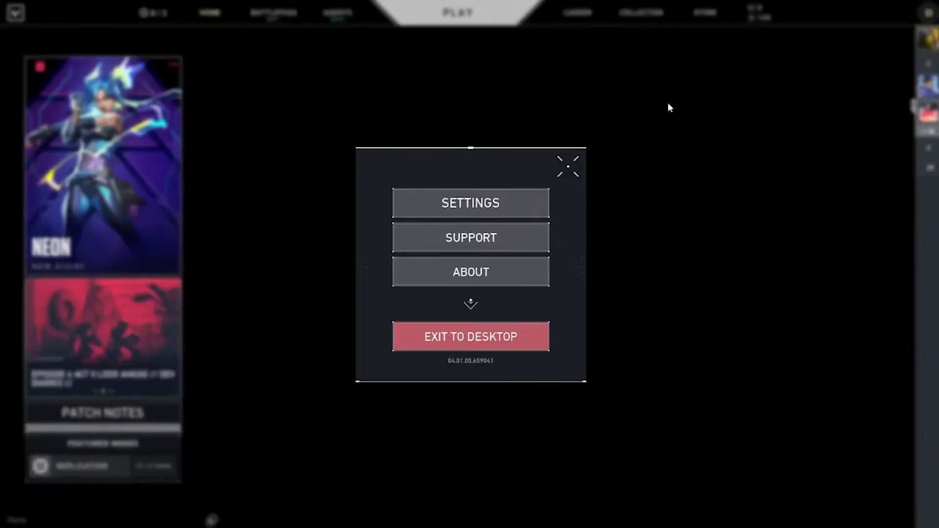
# - Exit VALORANT to the desktop and hide OBS to reveal the Chrome window
pyautogui.click(562, 174)
pyautogui.moveTo(928, 103)
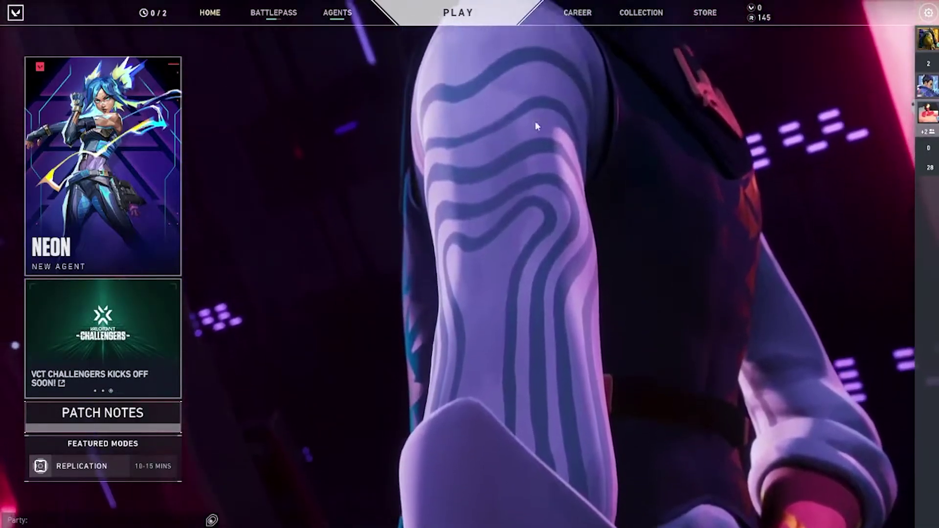
pyautogui.press('Escape')
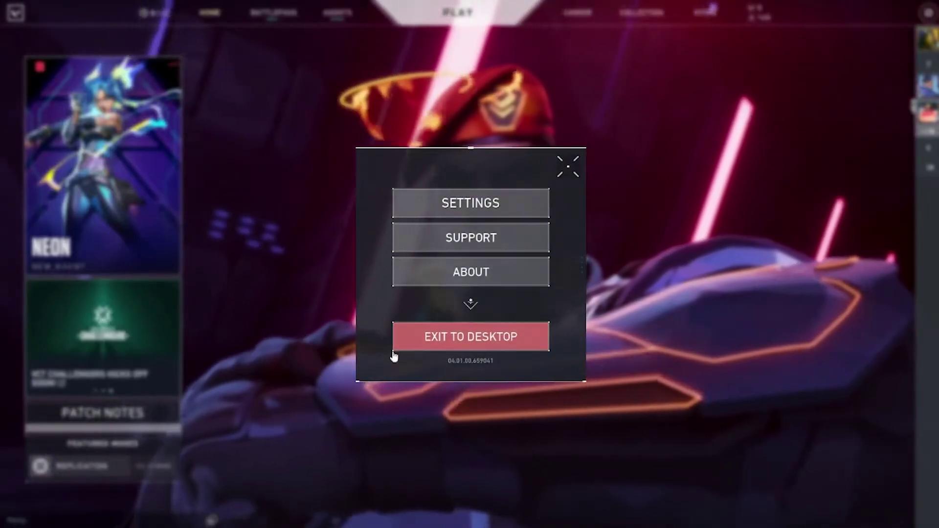
pyautogui.click(456, 346)
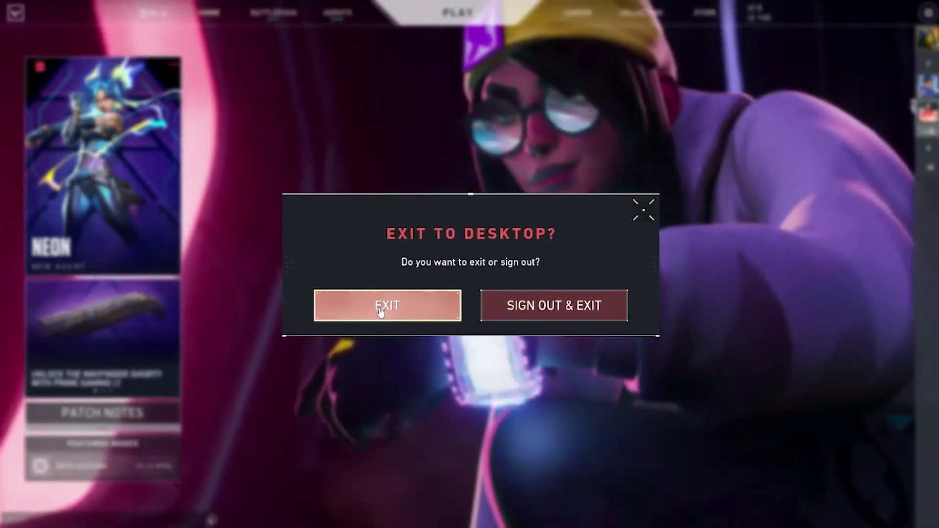
pyautogui.click(384, 311)
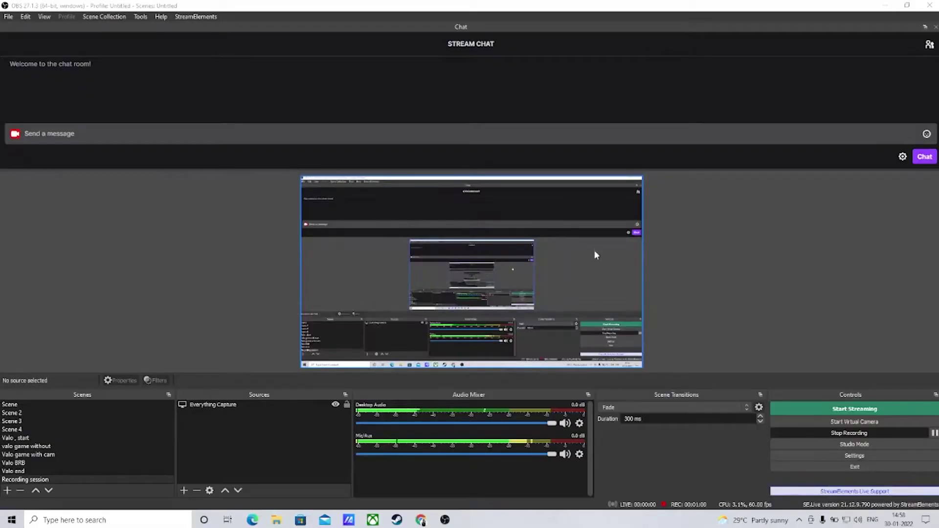
pyautogui.click(887, 6)
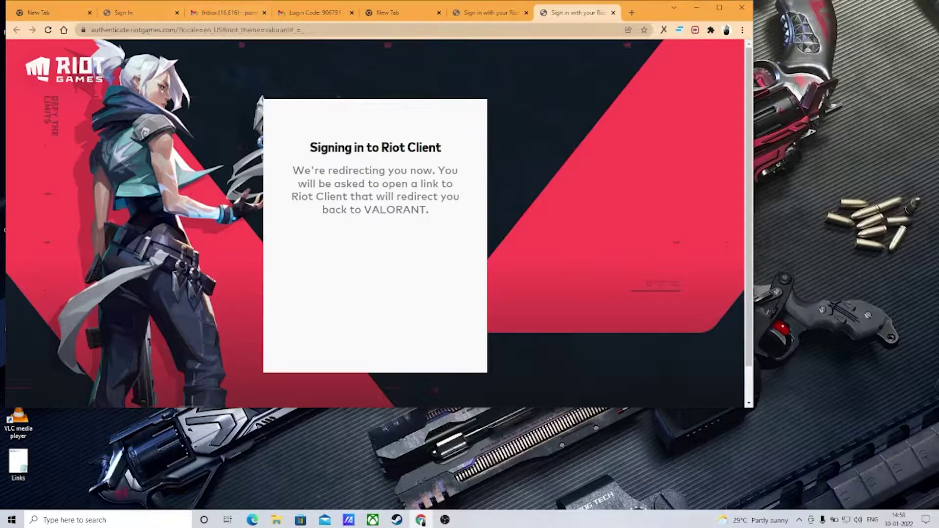
# - Switch to the Riot Sign In tab and highlight auth.riotgames.com in its address
pyautogui.click(126, 15)
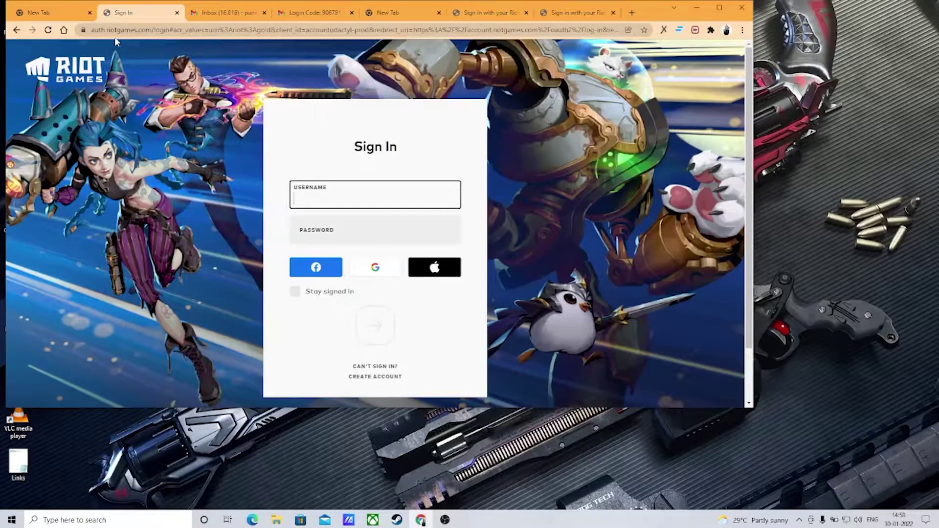
pyautogui.click(133, 30)
pyautogui.click(149, 32)
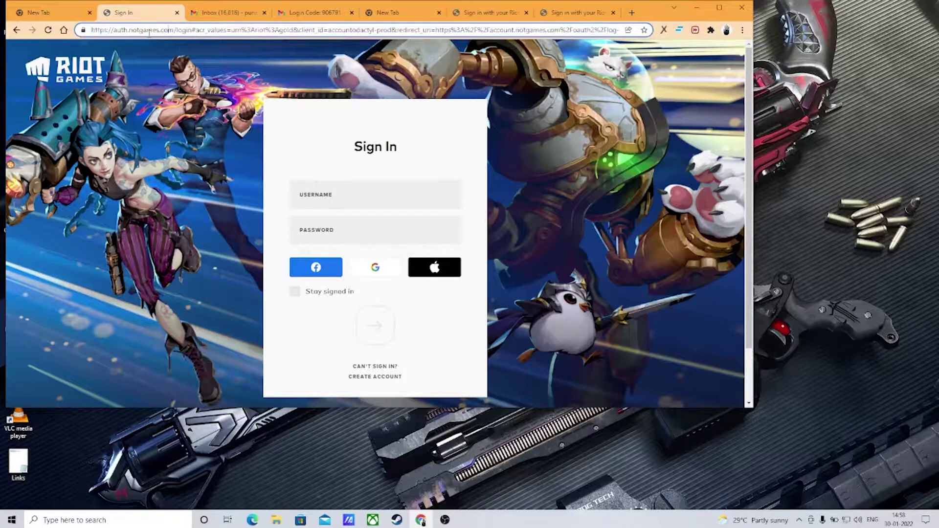
pyautogui.moveTo(176, 30); pyautogui.dragTo(92, 31)
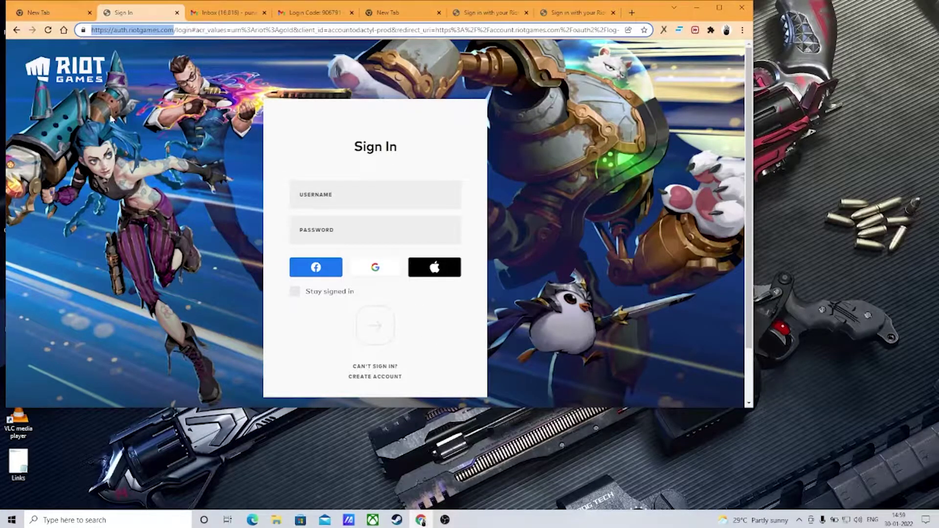
# - Glance at the Riot Client redirect tab, then return to the Sign In form
pyautogui.click(573, 13)
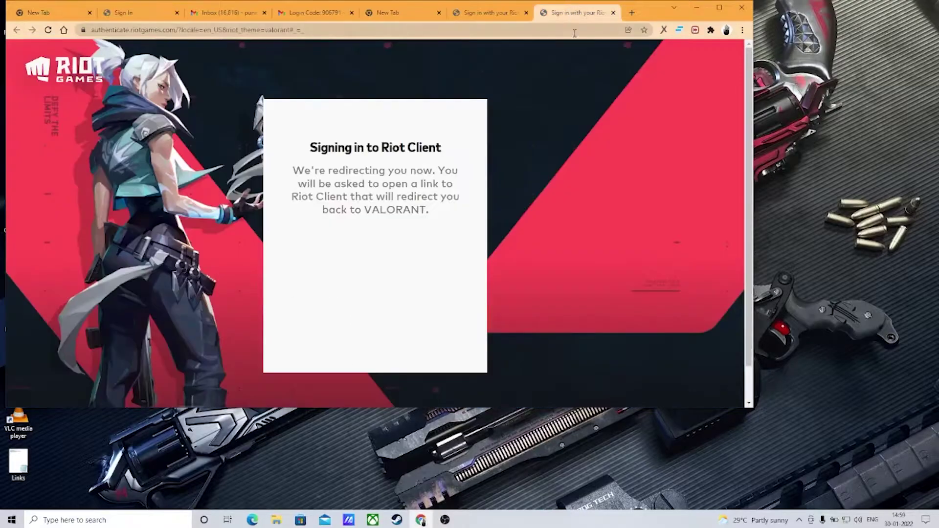
pyautogui.click(109, 14)
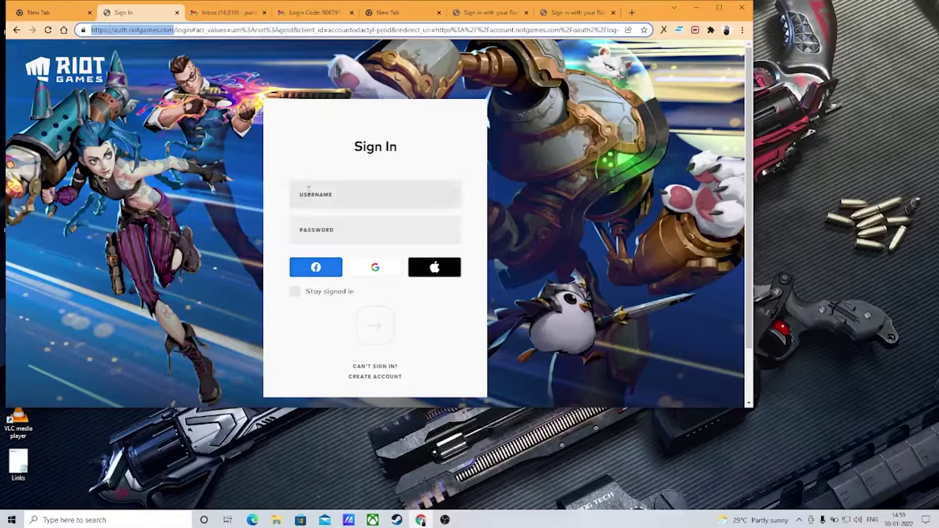
# - Submit the sign-in credentials and verification code, then maximize the browser
pyautogui.click(315, 266)
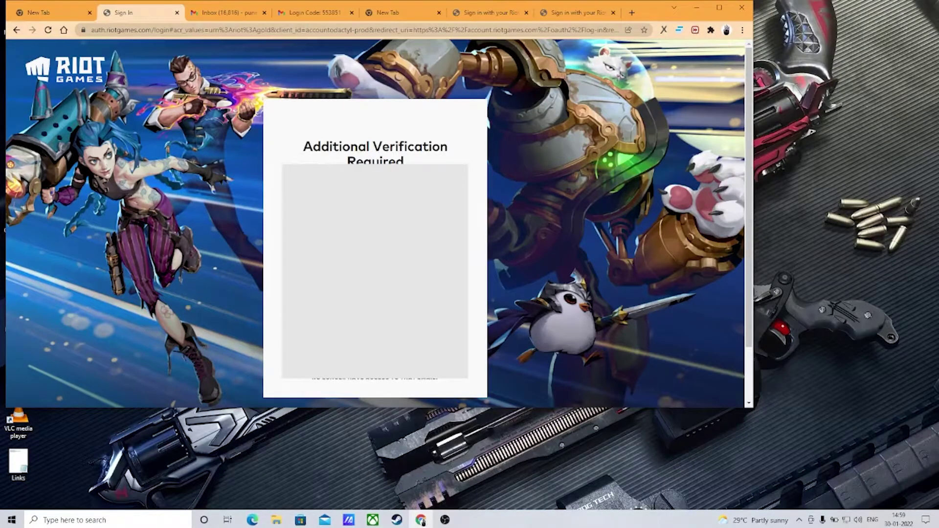
pyautogui.press('Return')
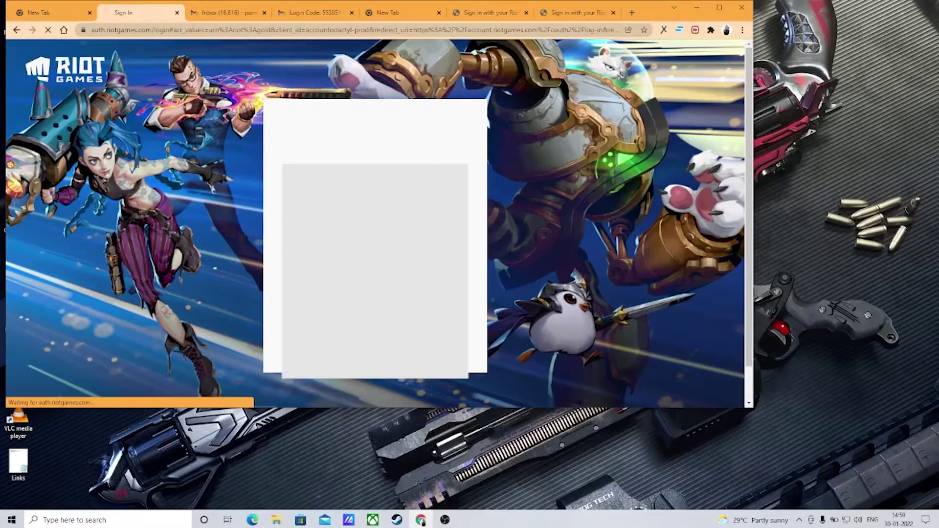
pyautogui.click(719, 7)
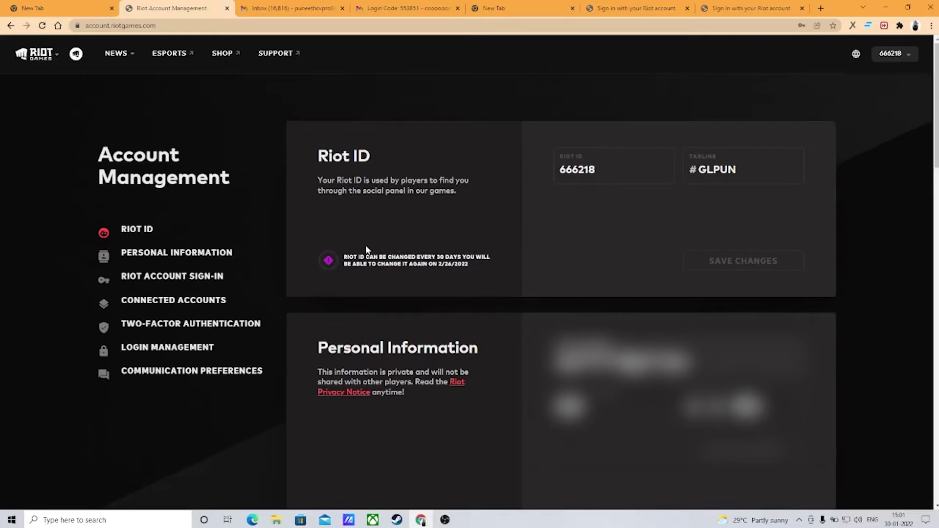
# - Highlight the full 'Riot ID can be changed every 30 days' notice text
pyautogui.moveTo(345, 256)
pyautogui.mouseDown()
pyautogui.moveTo(468, 264)
pyautogui.moveTo(323, 259)
pyautogui.mouseUp()
pyautogui.click(490, 272)
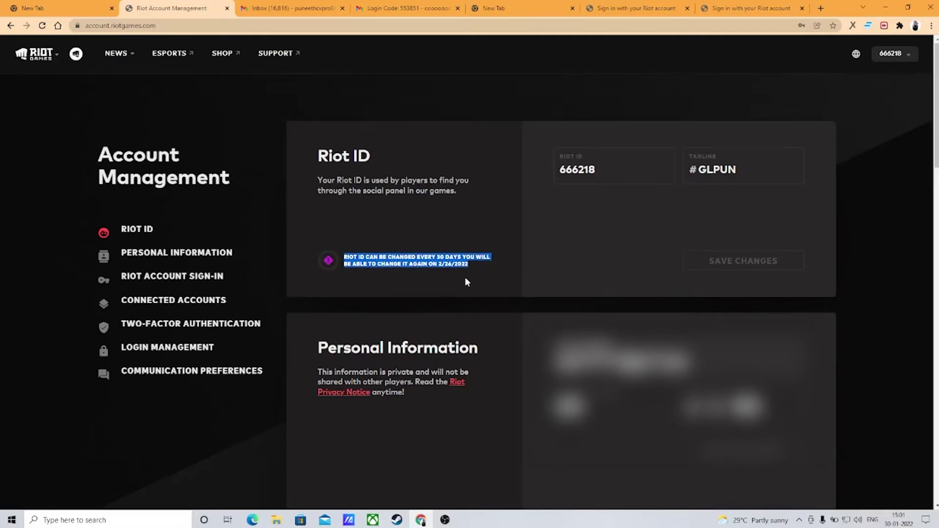
pyautogui.click(362, 275)
pyautogui.moveTo(342, 262); pyautogui.dragTo(489, 265)
pyautogui.click(488, 266)
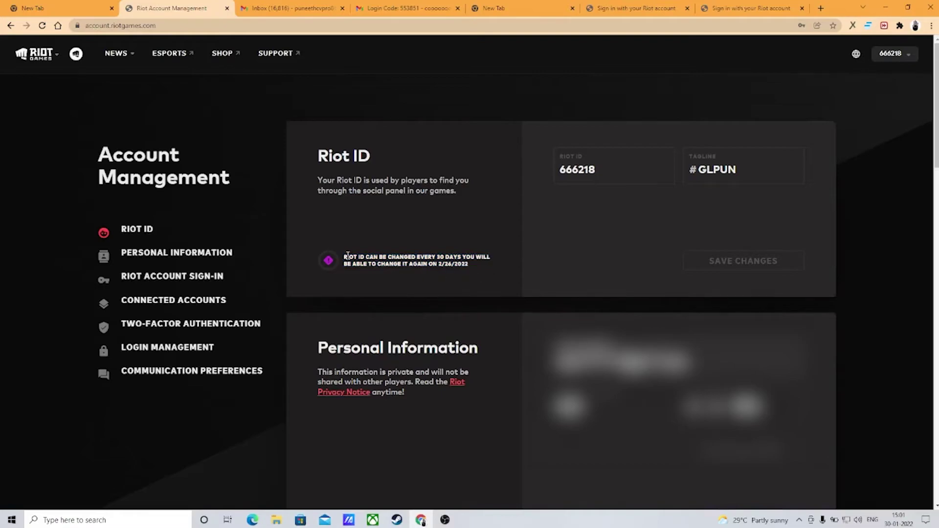
pyautogui.moveTo(344, 257); pyautogui.dragTo(497, 270)
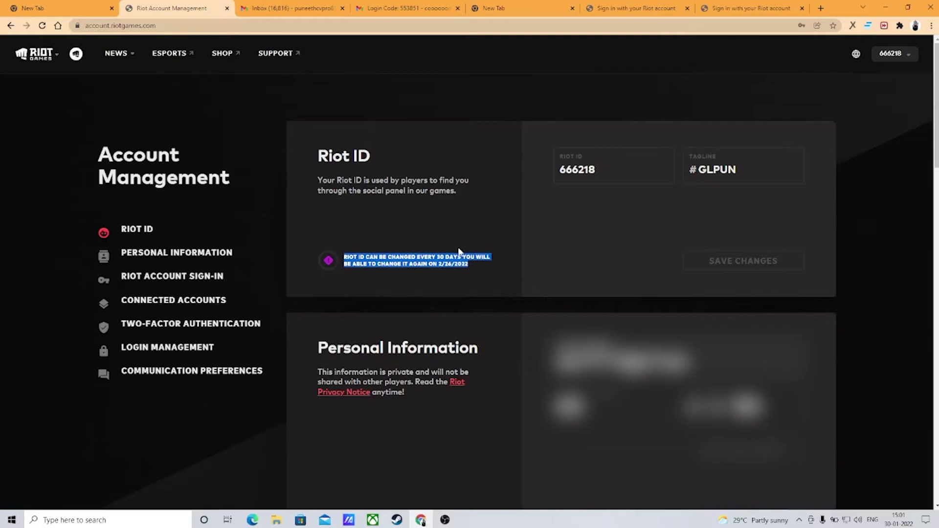
pyautogui.scroll(-2, 467, 262)
pyautogui.scroll(2, 468, 263)
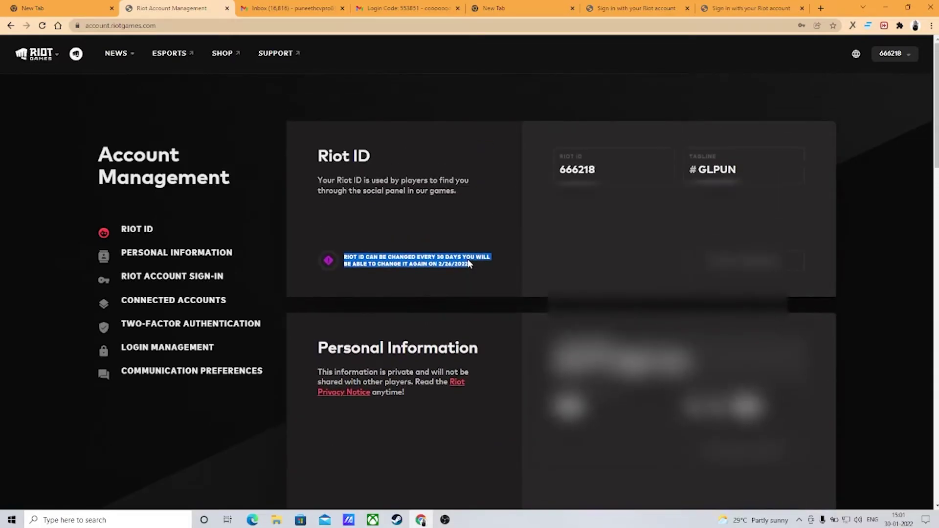